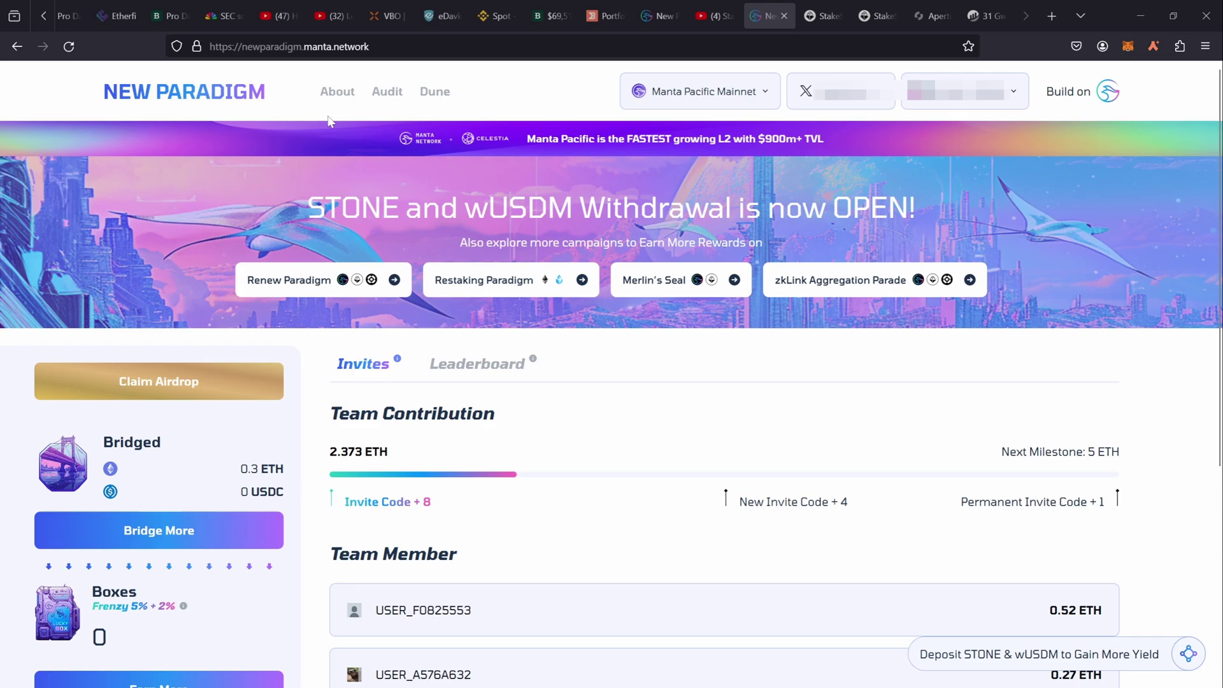
Step: Preview a 24.77 Manta airdrop from one Legit Teams and one Leaderboard Scores NFT, then close unclaimed
{"action": "left_click", "coordinate": [160, 382]}
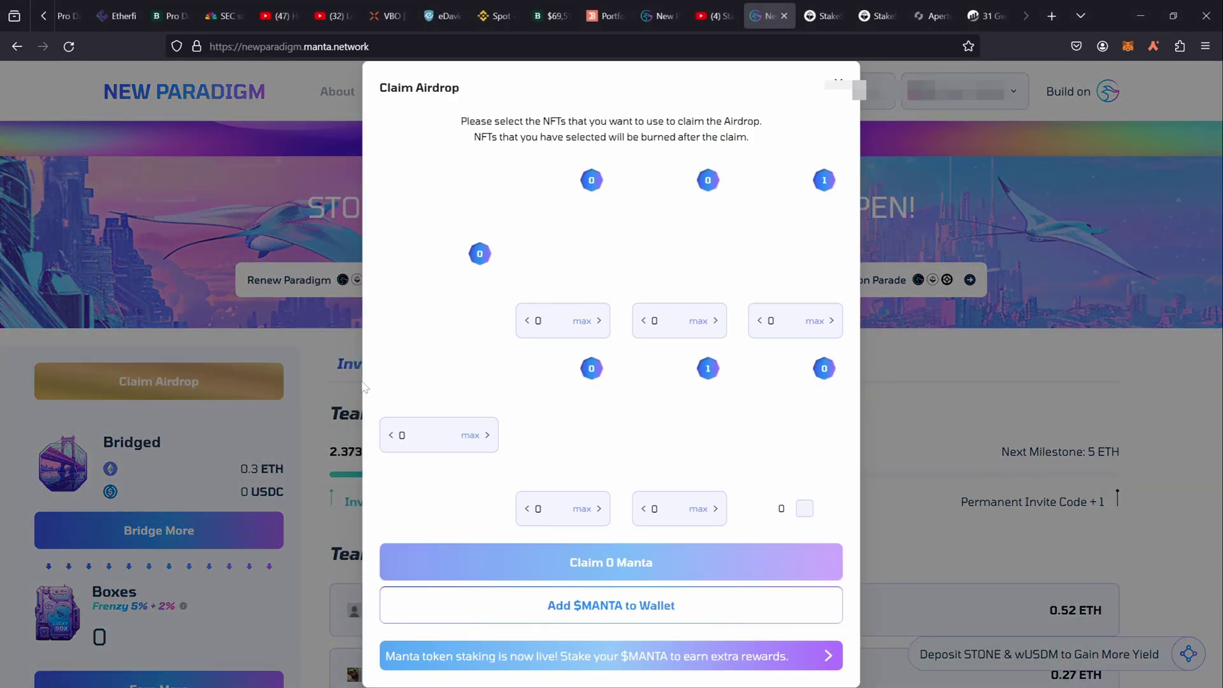
{"action": "left_click", "coordinate": [816, 321]}
{"action": "left_click", "coordinate": [696, 510]}
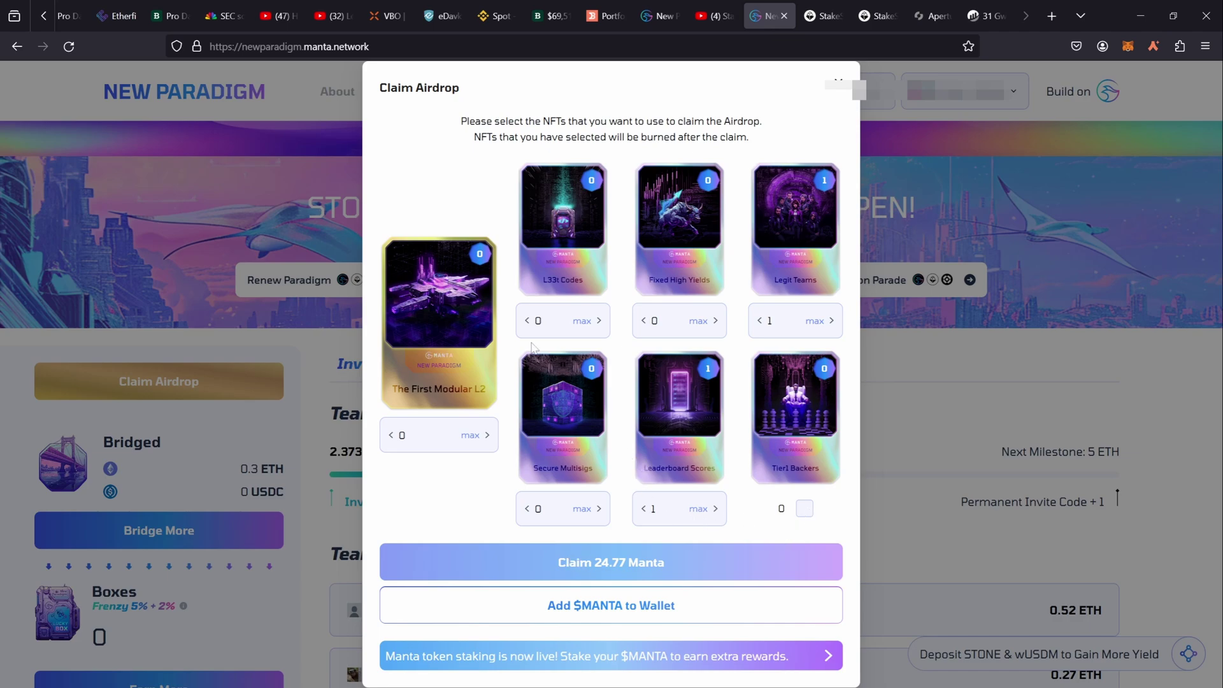
{"action": "left_click_drag", "start_coordinate": [535, 349], "coordinate": [575, 481]}
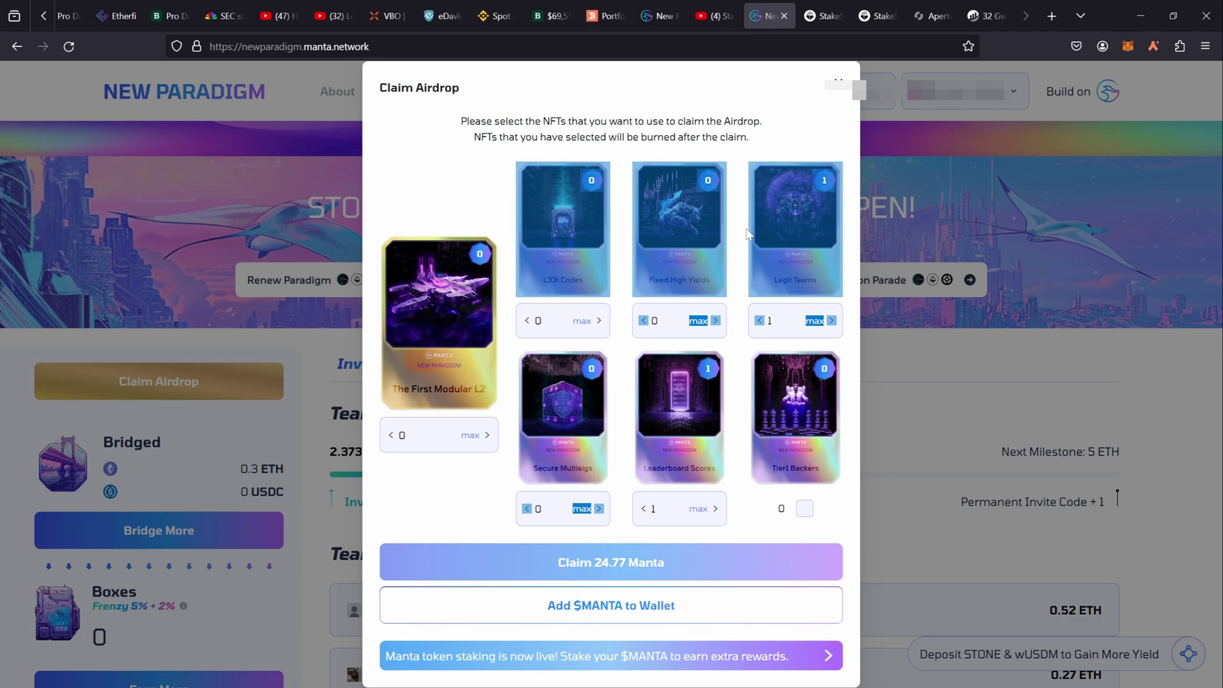
{"action": "left_click", "coordinate": [837, 82]}
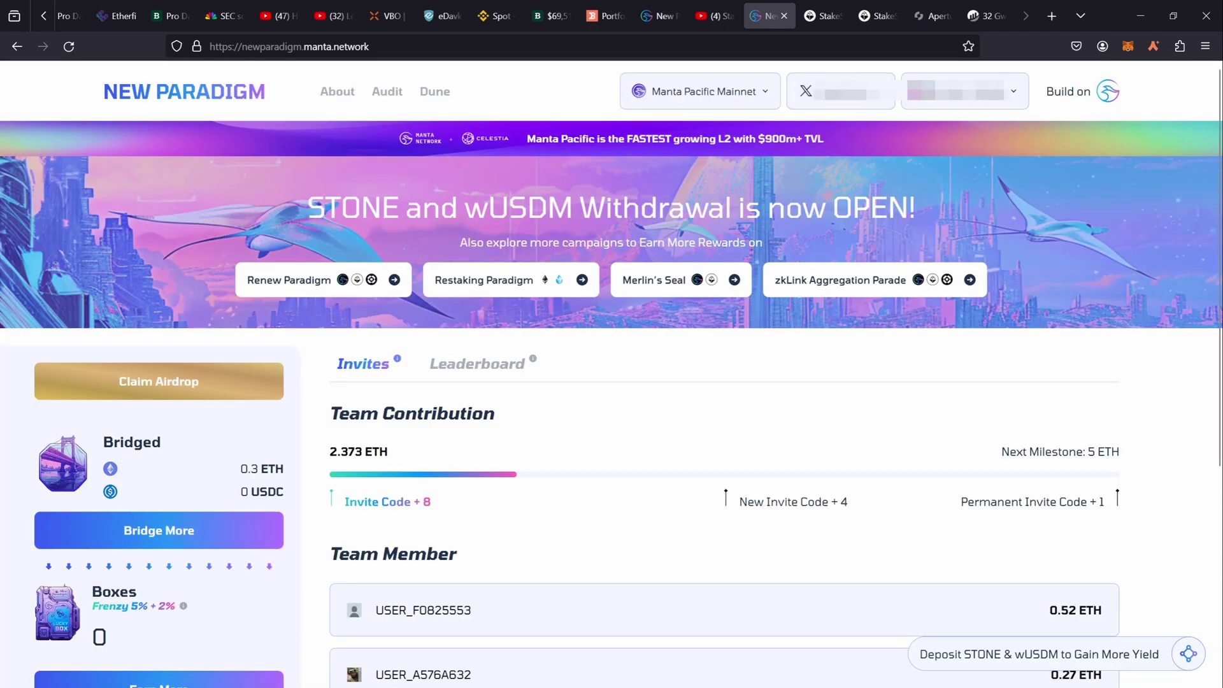
Step: Set up a bridge withdrawal of the full 0.199151 STONE balance and open its review
{"action": "left_click", "coordinate": [151, 530]}
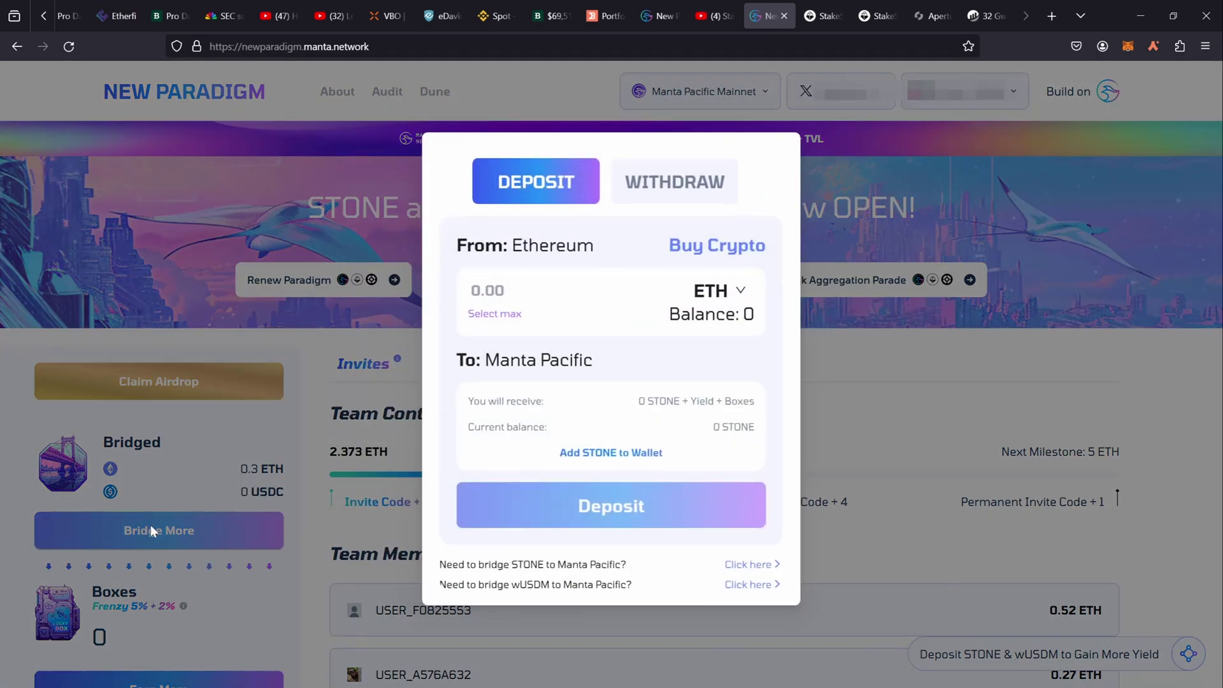
{"action": "left_click", "coordinate": [665, 186]}
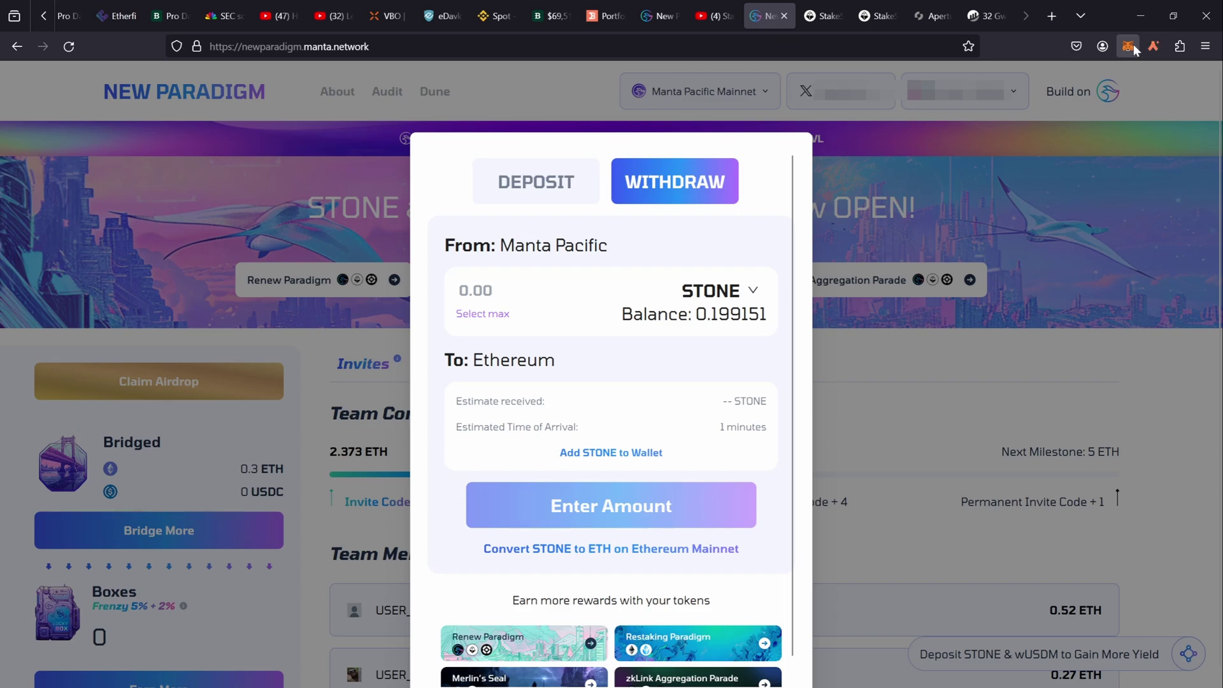
{"action": "left_click", "coordinate": [481, 315]}
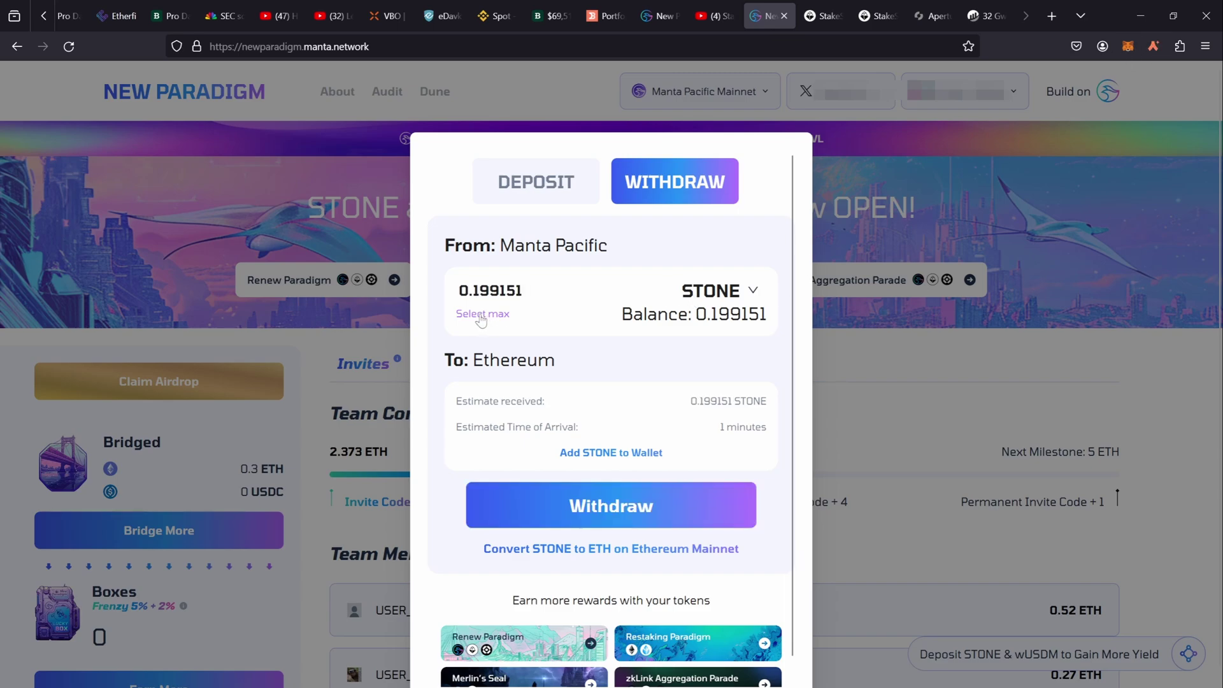
{"action": "left_click", "coordinate": [602, 513]}
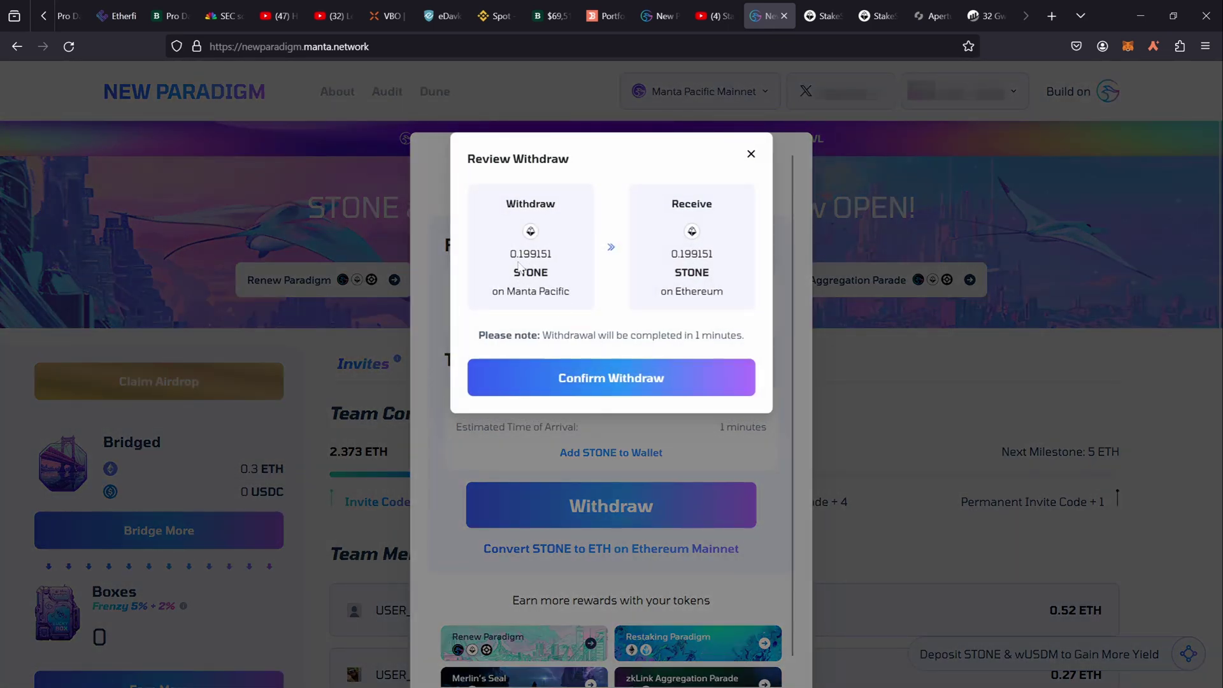
Step: Check the review: Manta Pacific to Ethereum, completing in about 1 minute
{"action": "left_click_drag", "start_coordinate": [491, 291], "coordinate": [563, 291]}
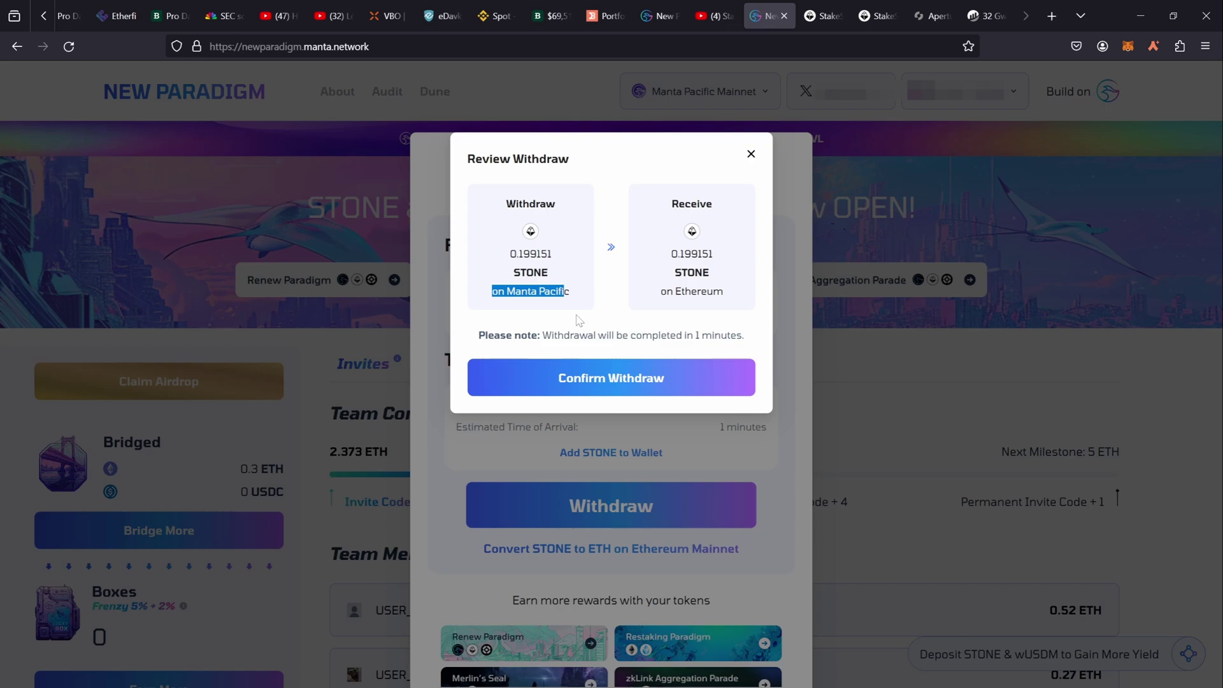
{"action": "left_click_drag", "start_coordinate": [662, 291], "coordinate": [729, 300]}
{"action": "left_click_drag", "start_coordinate": [682, 334], "coordinate": [721, 336]}
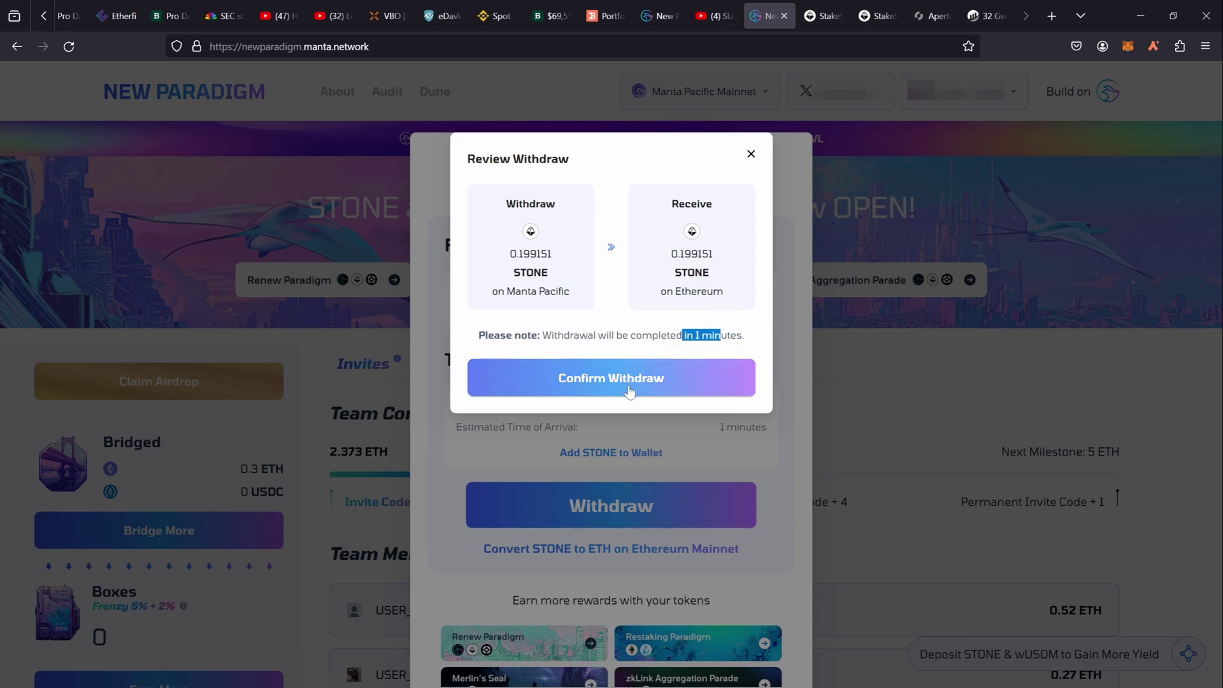
Step: Confirm the withdrawal and inspect MetaMask's request: $0.00 estimated fee, $28.99 total
{"action": "left_click", "coordinate": [599, 382]}
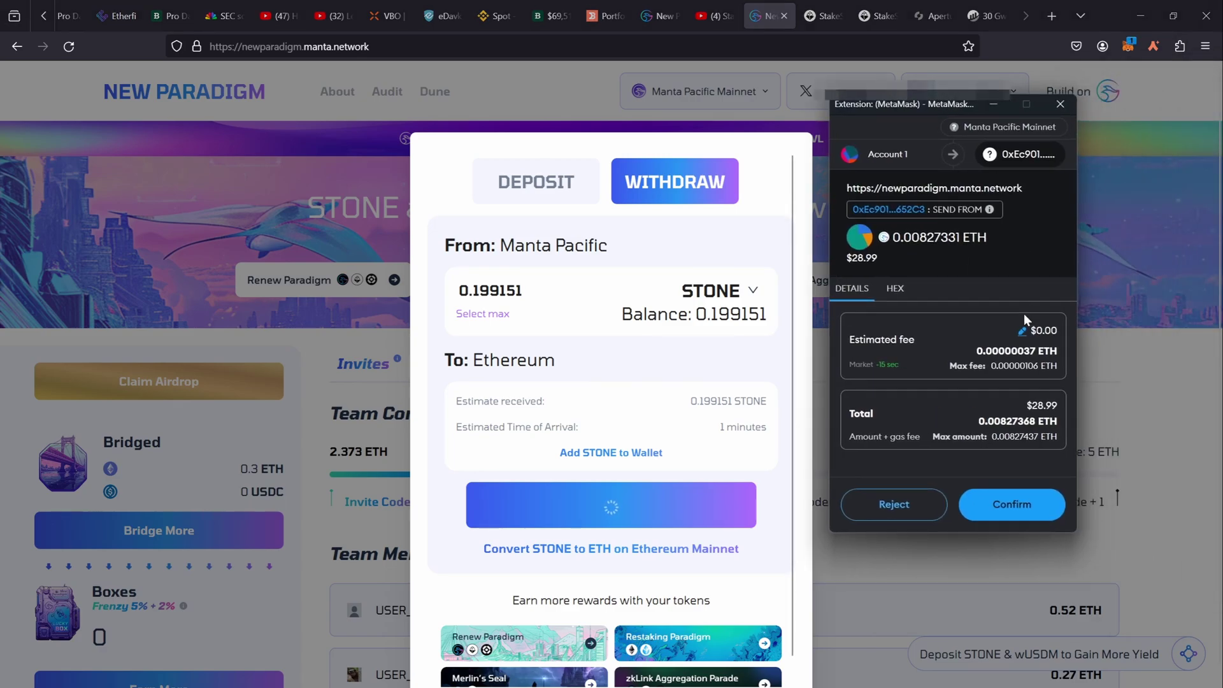
{"action": "double_click", "coordinate": [1043, 405]}
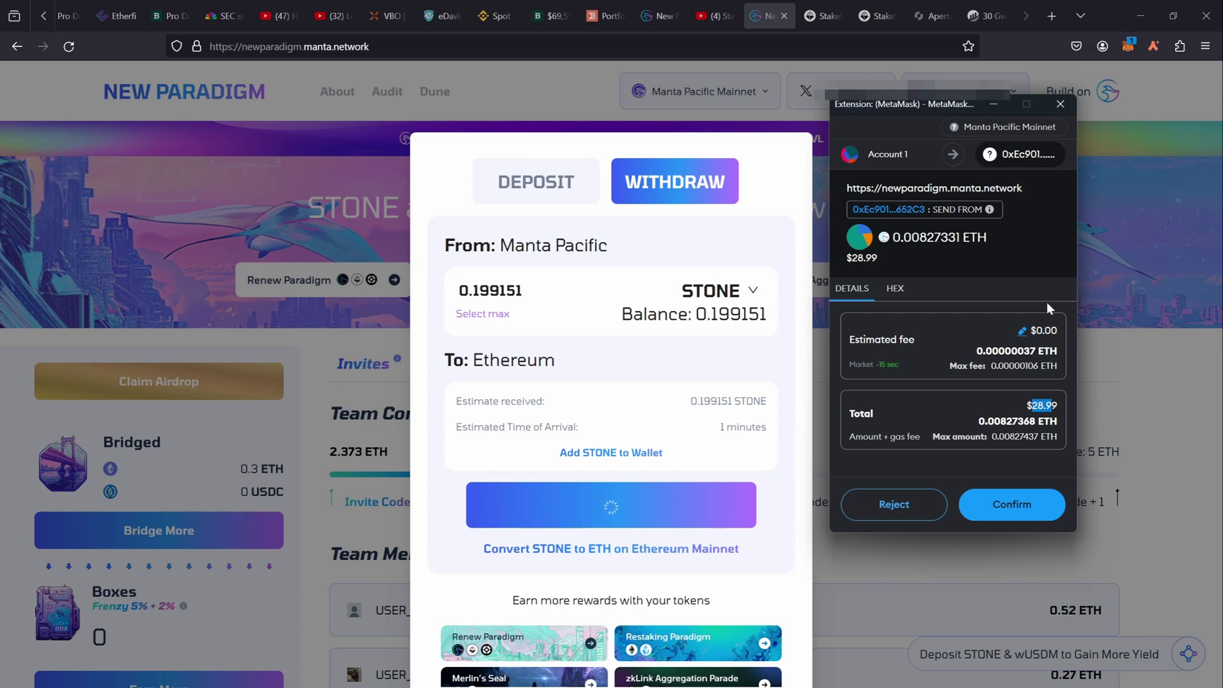
{"action": "double_click", "coordinate": [1045, 330]}
{"action": "double_click", "coordinate": [1041, 405]}
{"action": "left_click", "coordinate": [981, 18]}
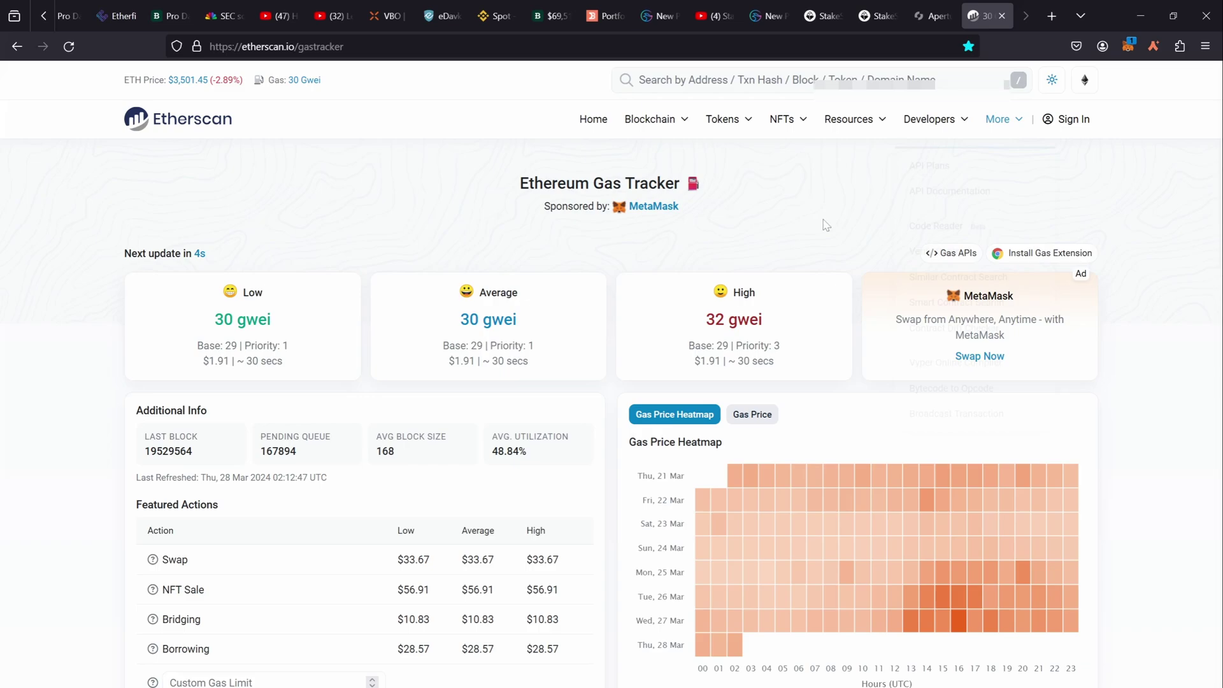
{"action": "left_click", "coordinate": [69, 46]}
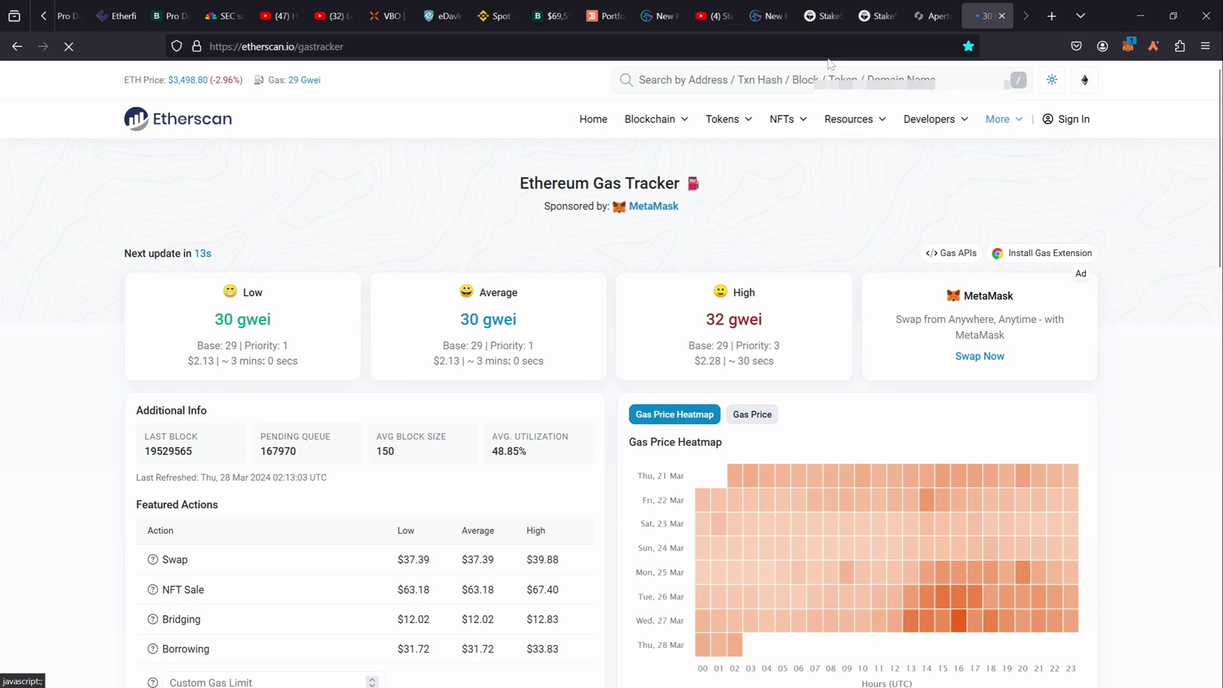
{"action": "left_click", "coordinate": [767, 19]}
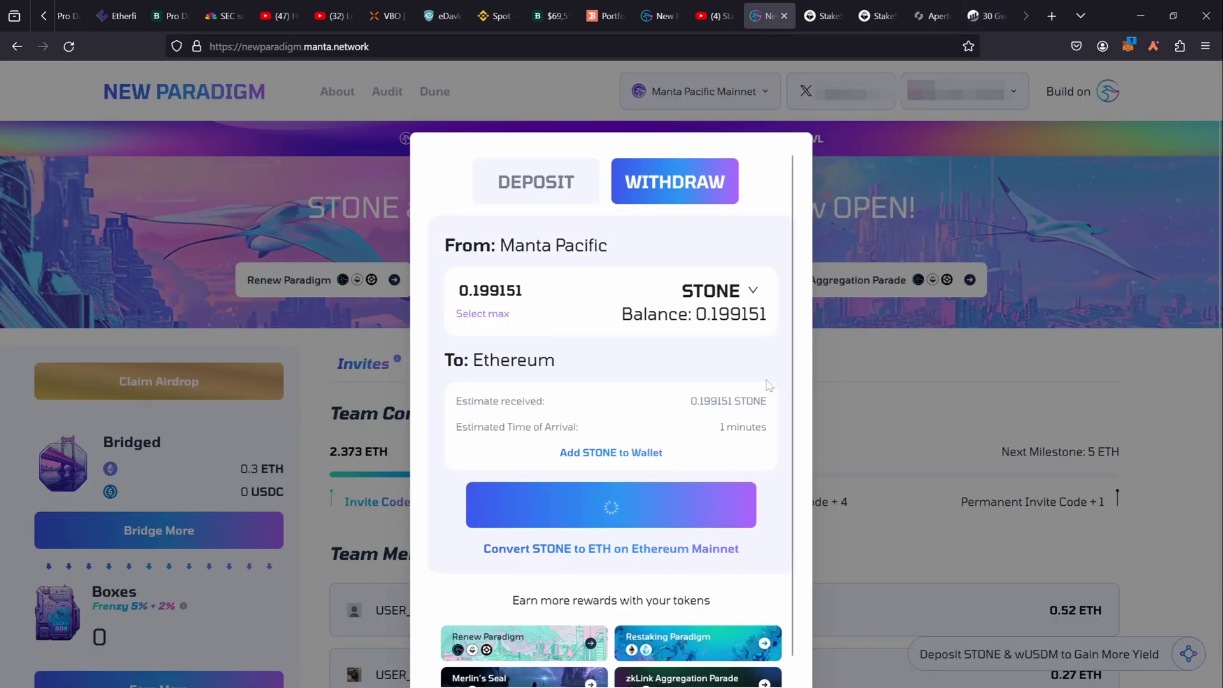
Step: Reject the pending STONE withdrawal in MetaMask and close the bridge window
{"action": "left_click", "coordinate": [1127, 46]}
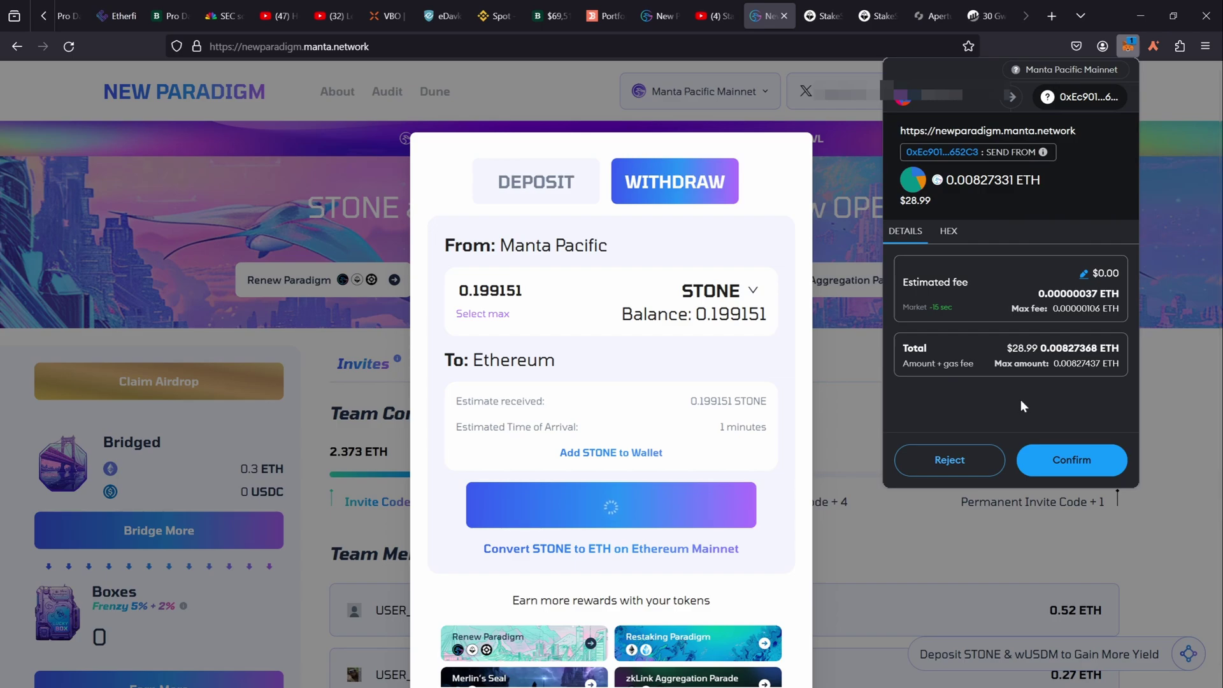
{"action": "left_click", "coordinate": [965, 466]}
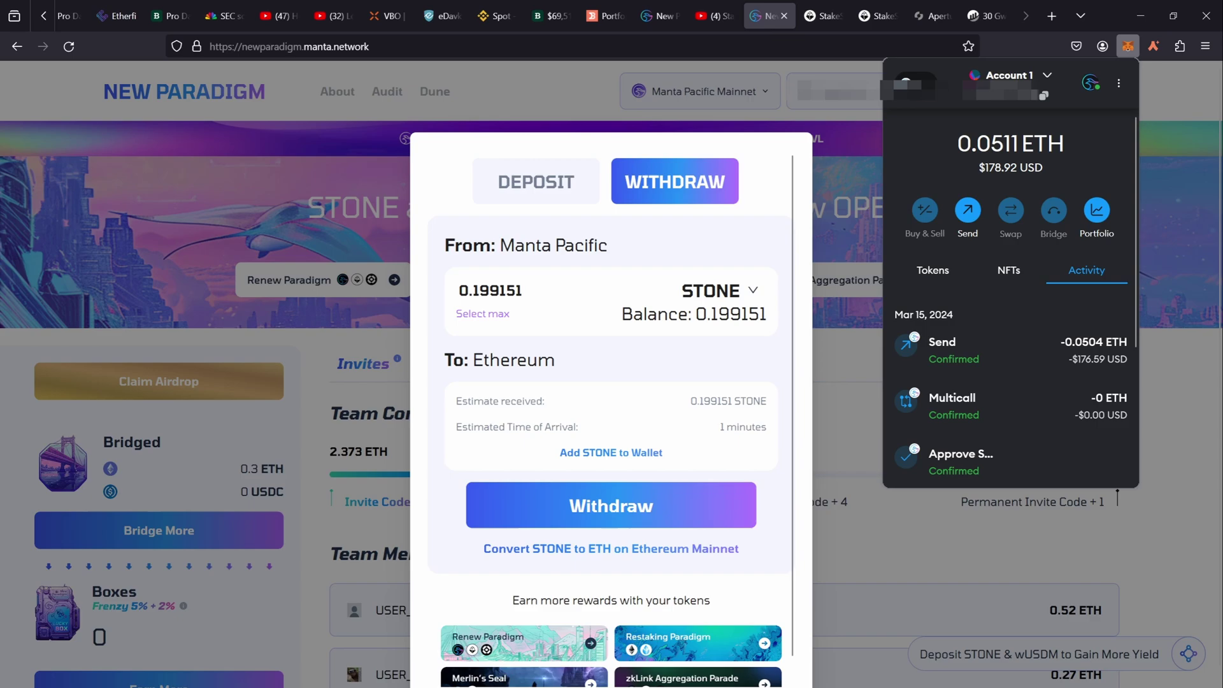
{"action": "left_click", "coordinate": [856, 396]}
{"action": "left_click", "coordinate": [856, 396]}
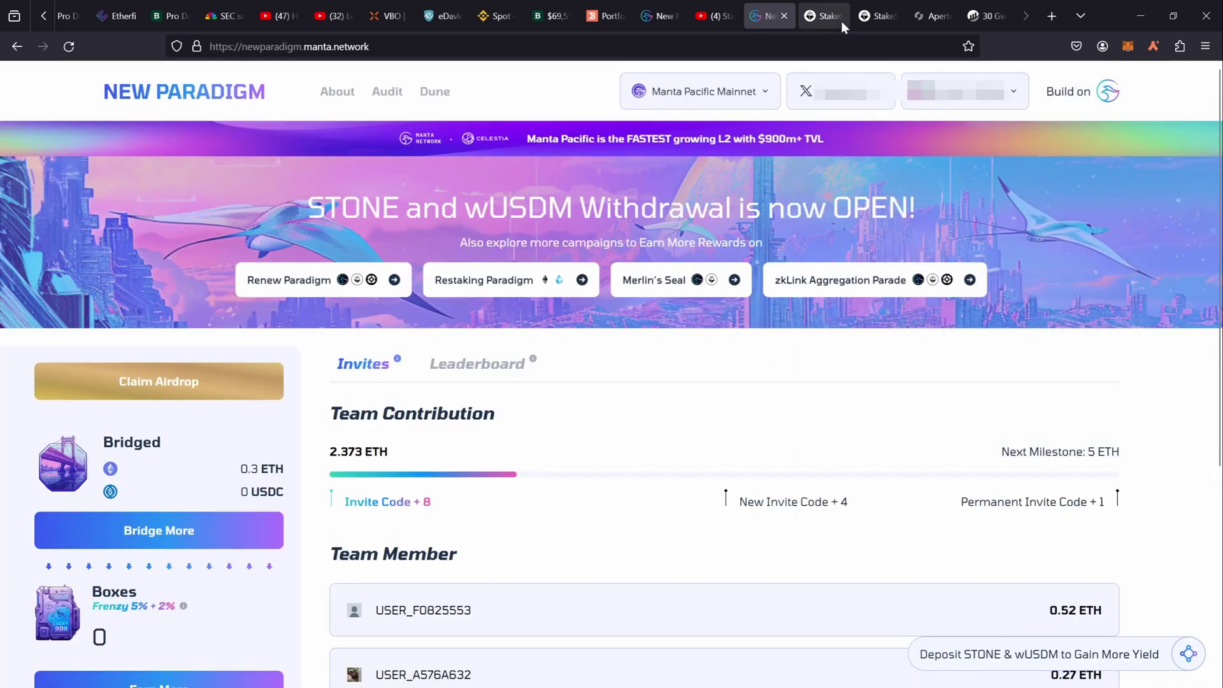
Step: On Aperture, check the ApertureSwap quote of 1 STONE for about 1.006 ETH, then go to StakeStone
{"action": "left_click", "coordinate": [933, 16]}
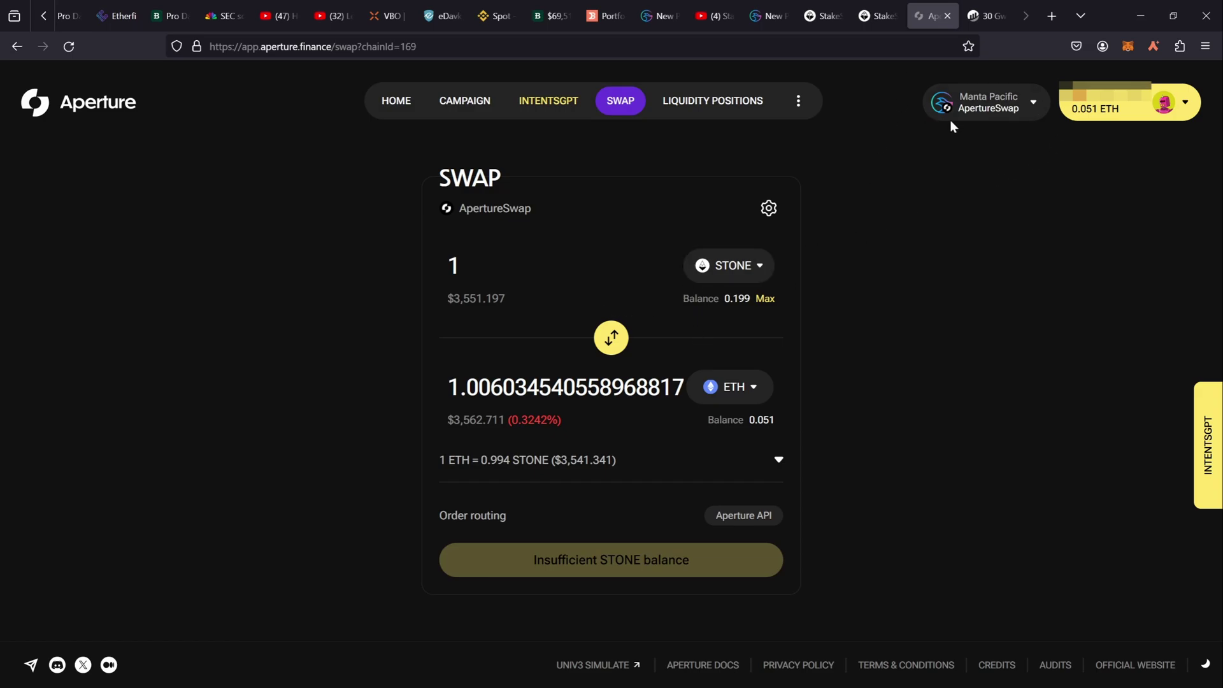
{"action": "left_click", "coordinate": [993, 107]}
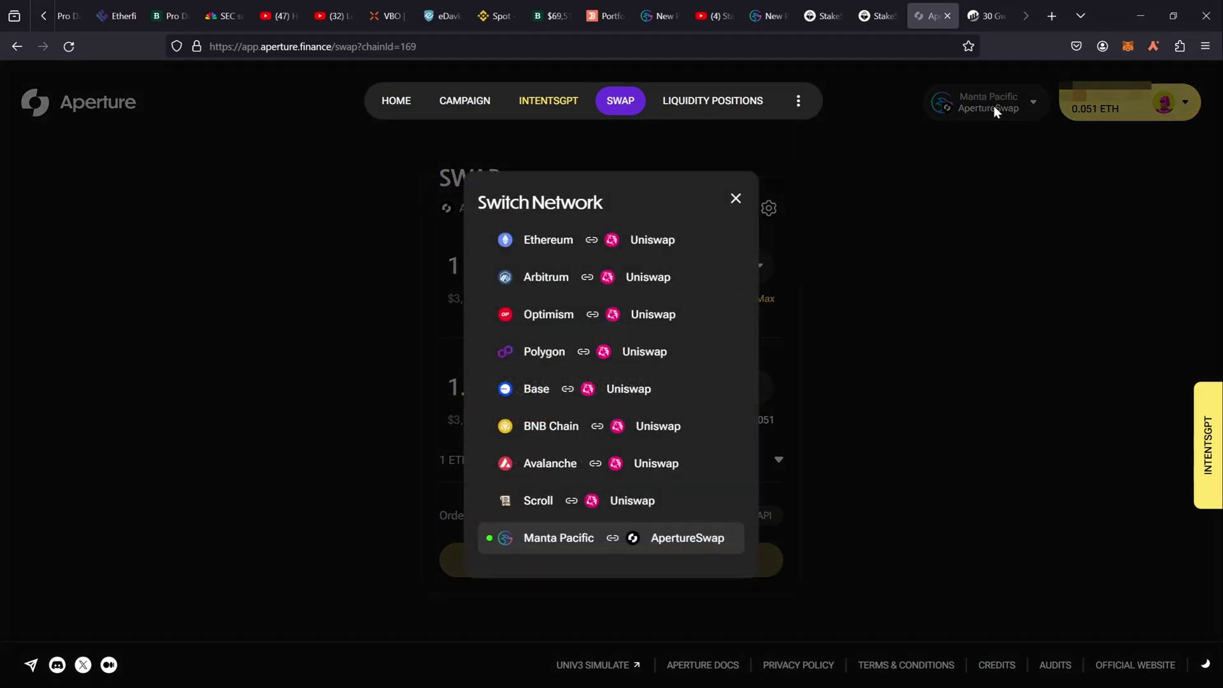
{"action": "left_click", "coordinate": [734, 199]}
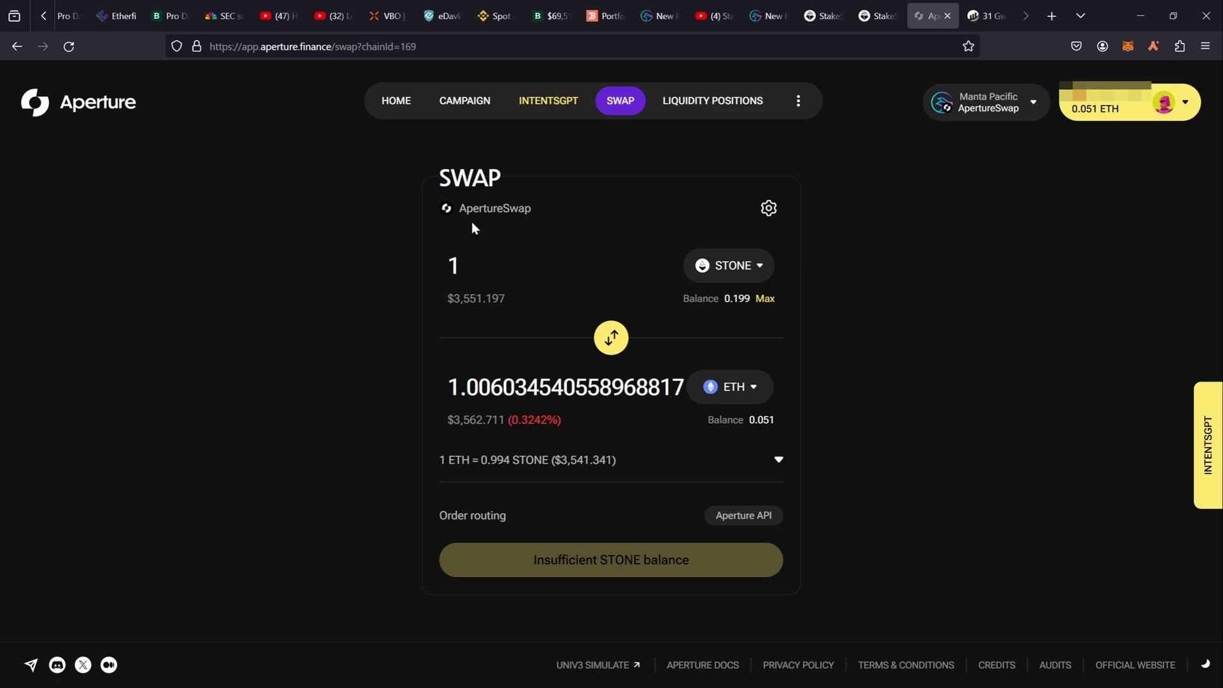
{"action": "left_click_drag", "start_coordinate": [471, 209], "coordinate": [535, 255]}
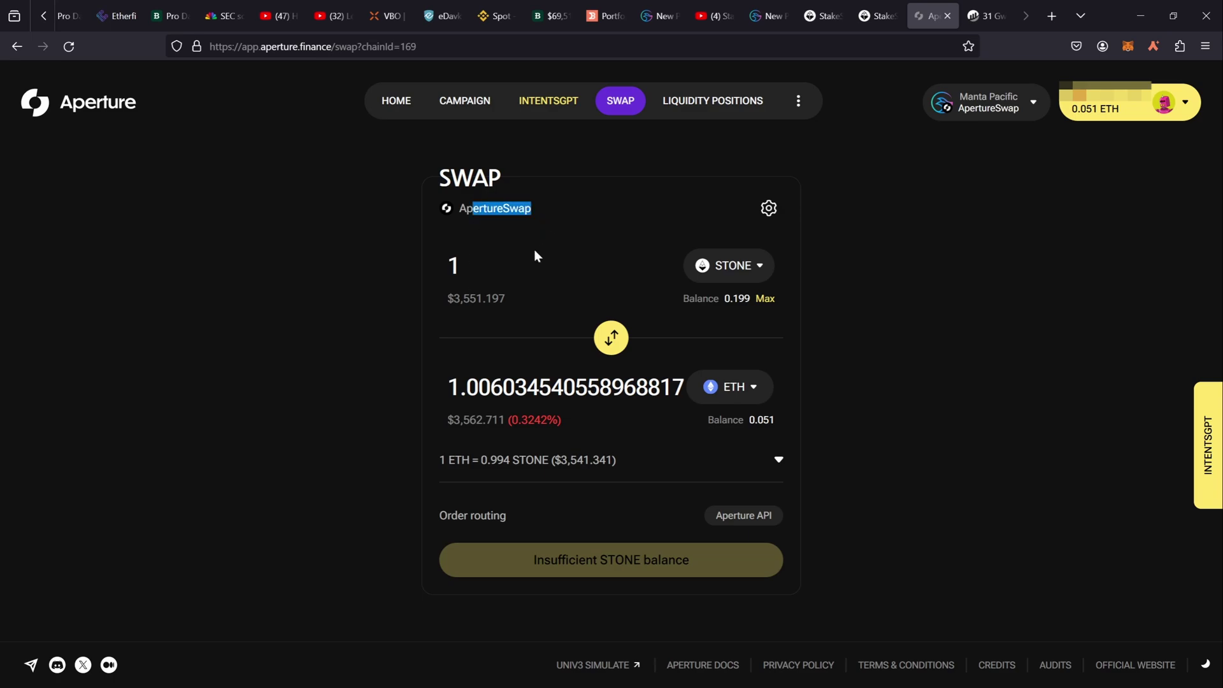
{"action": "double_click", "coordinate": [453, 265]}
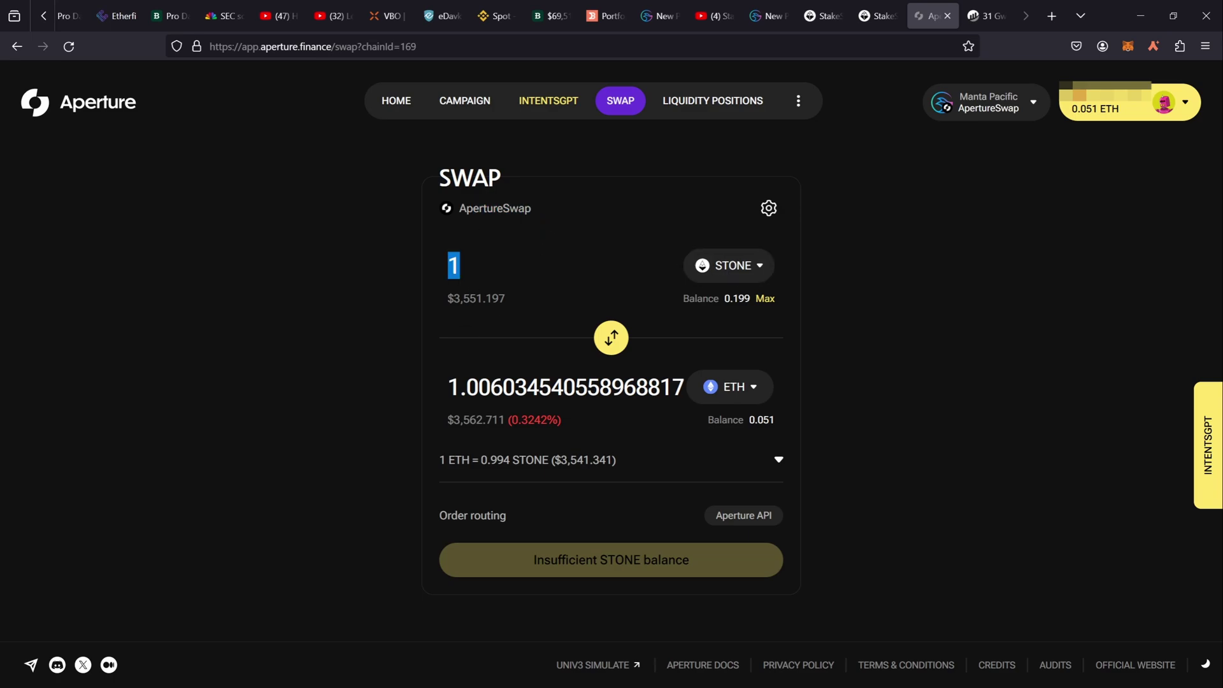
{"action": "left_click_drag", "start_coordinate": [449, 386], "coordinate": [490, 386]}
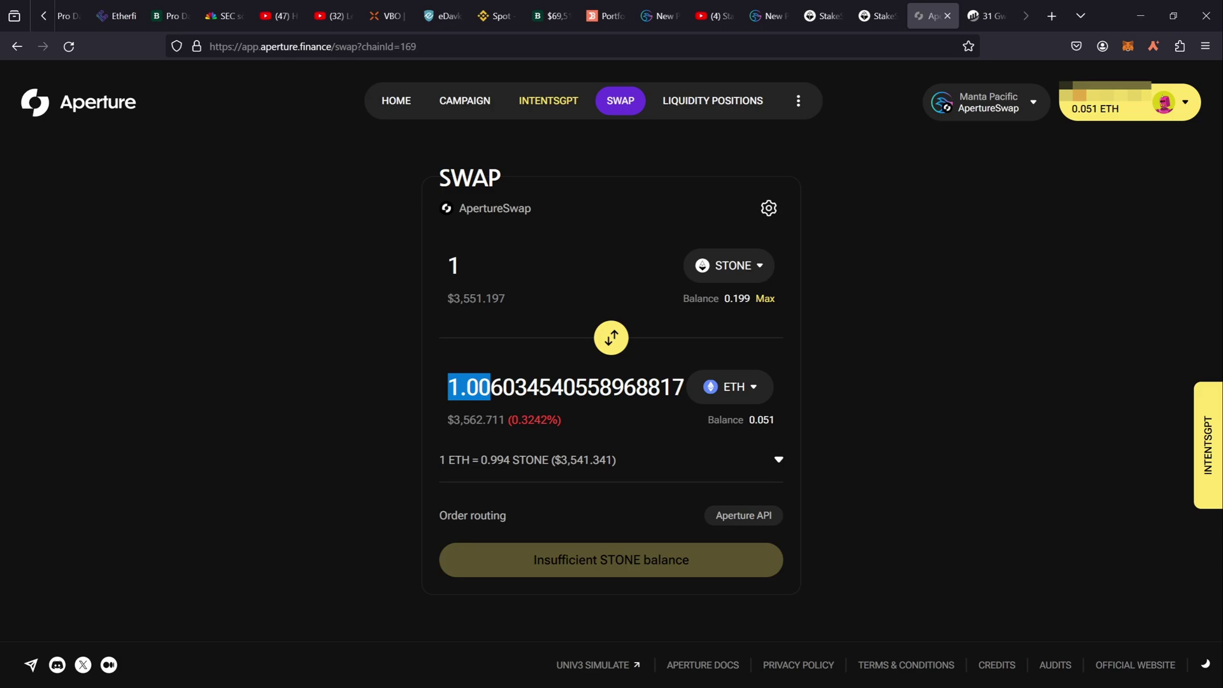
{"action": "left_click", "coordinate": [880, 17]}
Step: Switch StakeStone's wallet network from Manta Pacific to Ethereum Mainnet
{"action": "left_click", "coordinate": [595, 315]}
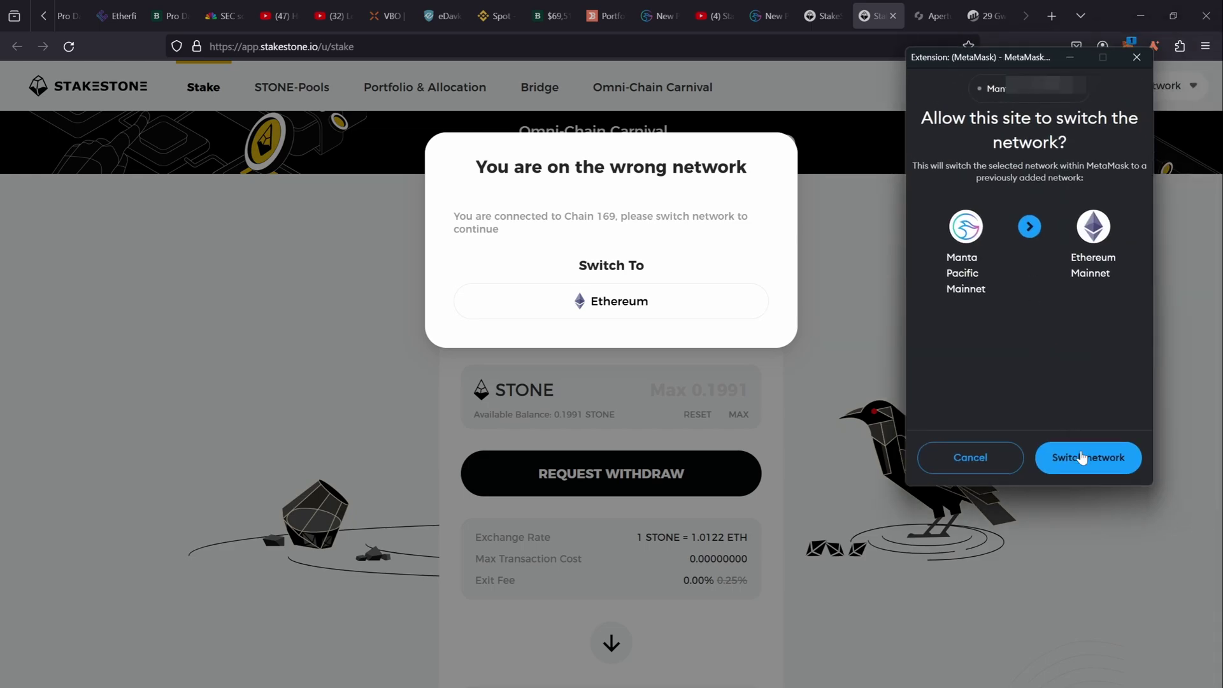
{"action": "left_click", "coordinate": [1083, 456]}
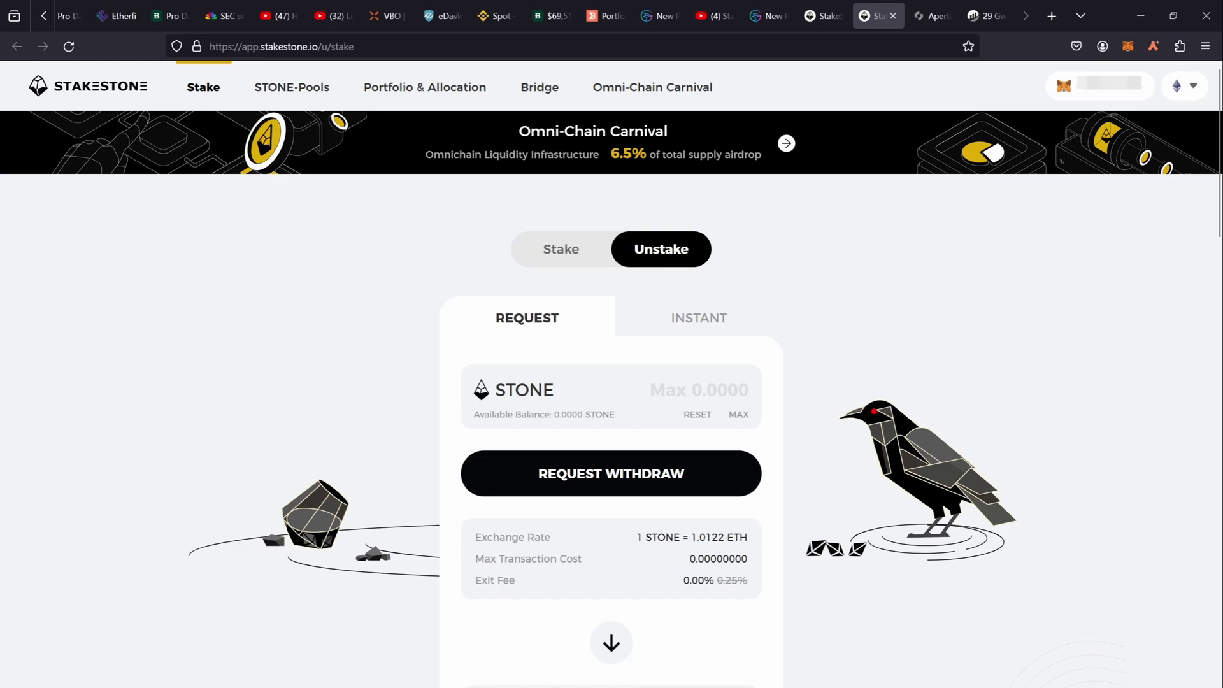
{"action": "left_click_drag", "start_coordinate": [636, 537], "coordinate": [718, 538]}
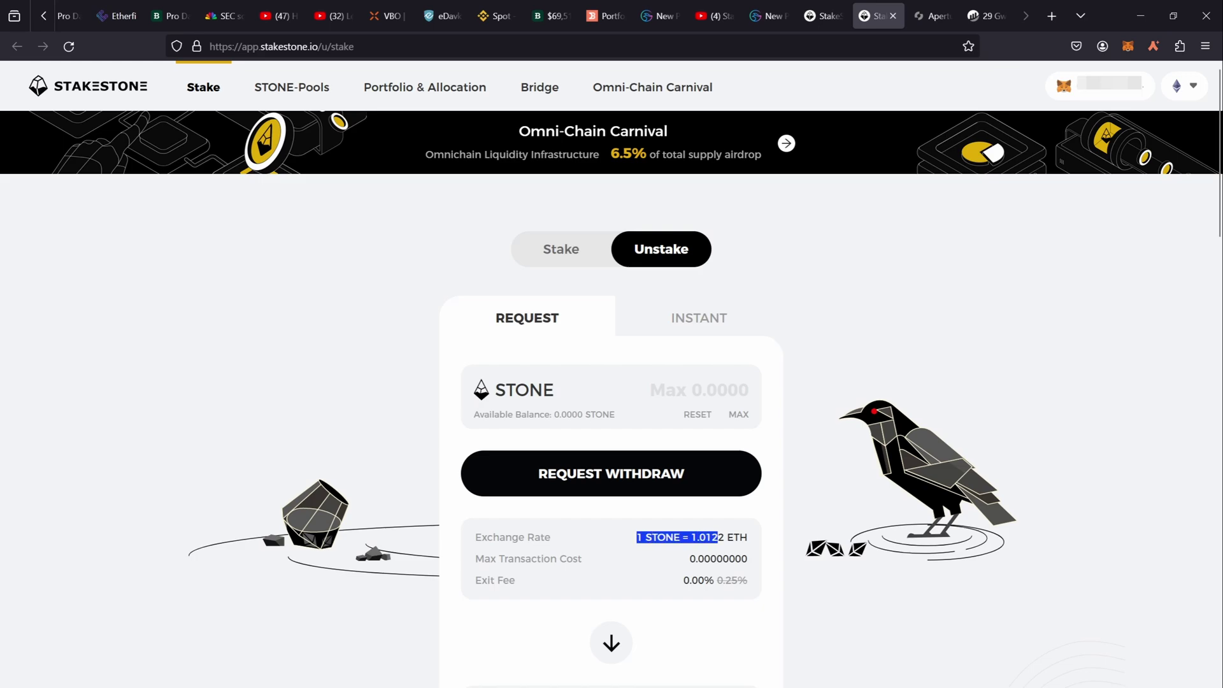
{"action": "left_click", "coordinate": [714, 535]}
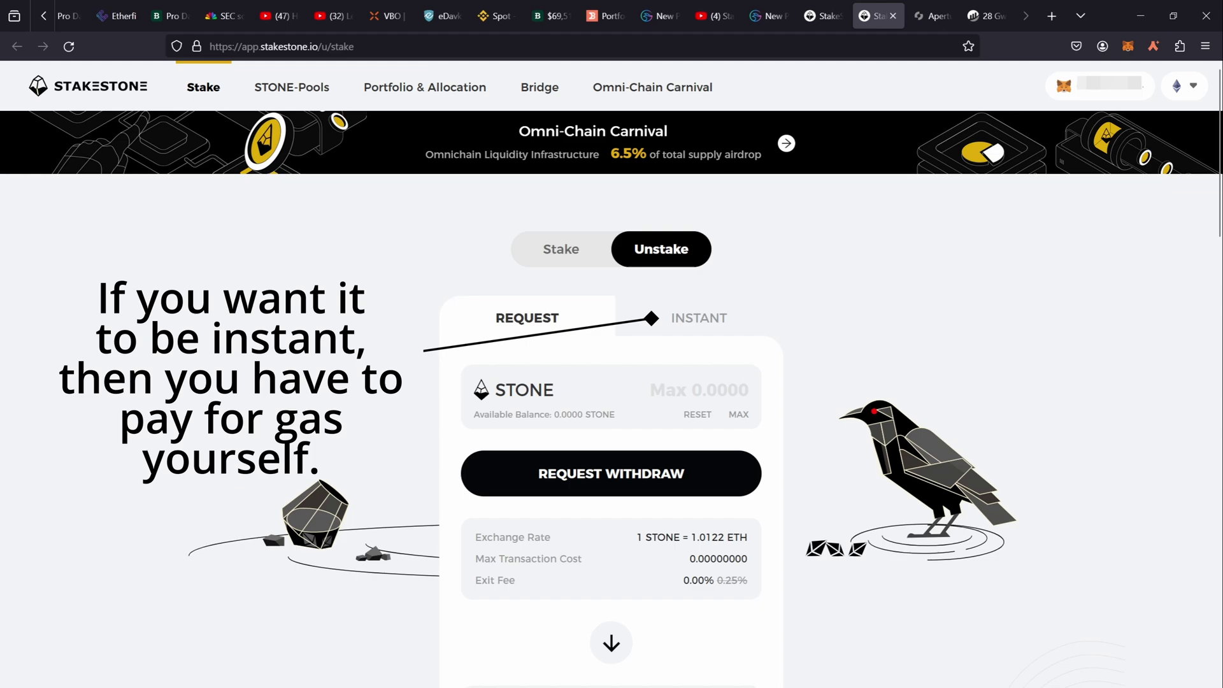
{"action": "left_click_drag", "start_coordinate": [636, 537], "coordinate": [732, 547]}
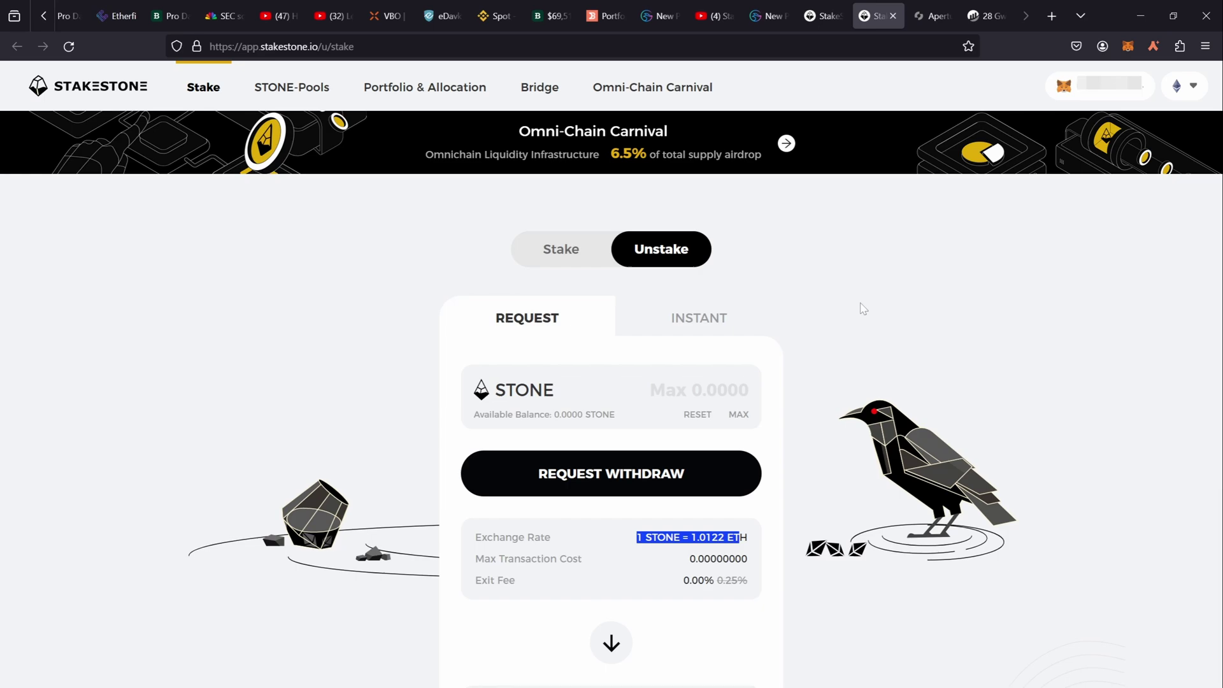
Step: Cycle through the New Paradigm, StakeStone and Aperture tabs, ending on the New Paradigm dashboard
{"action": "left_click", "coordinate": [768, 16]}
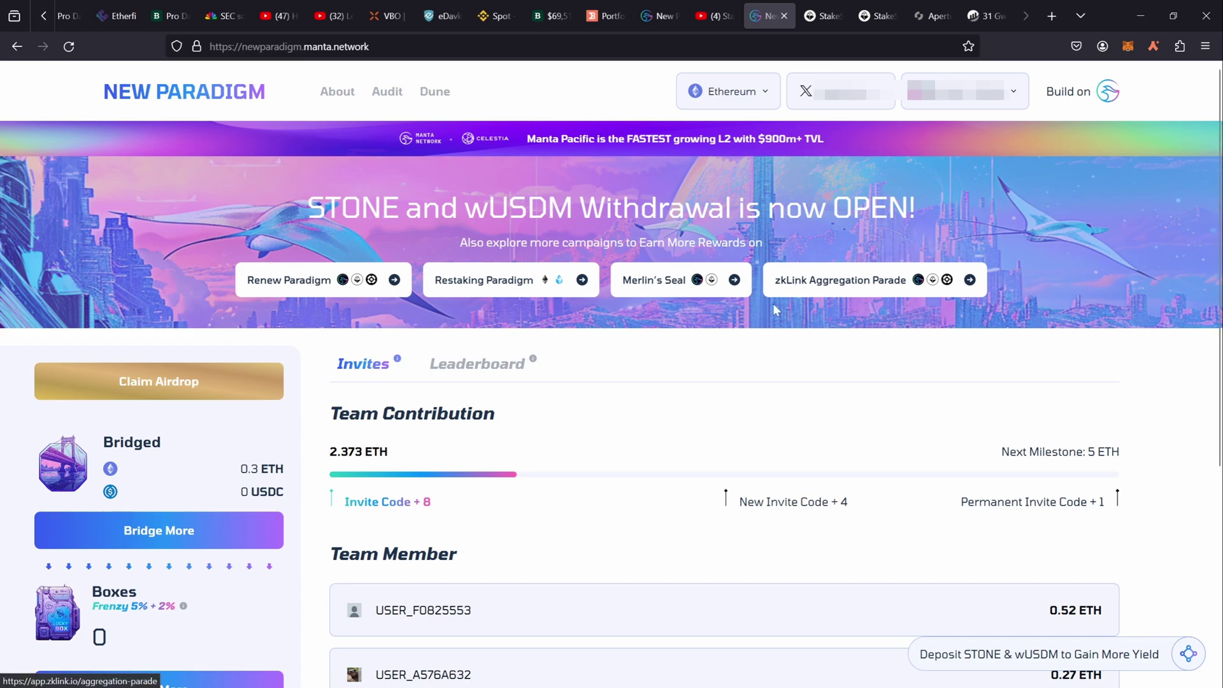
{"action": "left_click", "coordinate": [825, 17]}
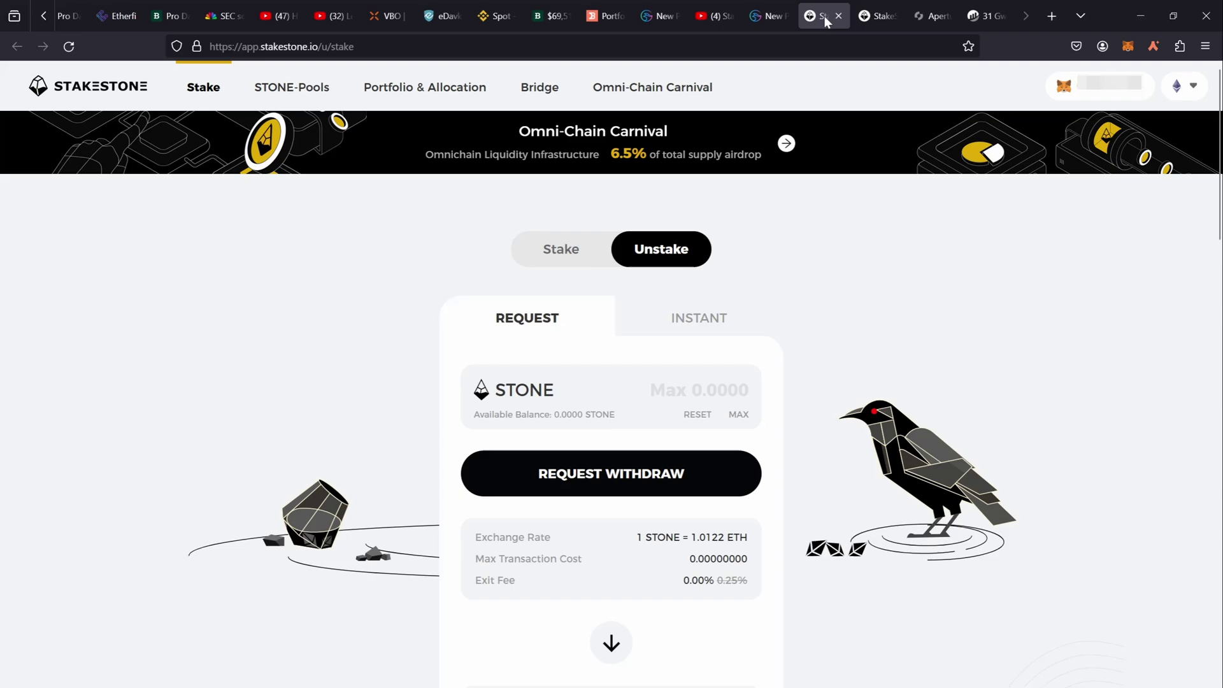
{"action": "key", "text": "ctrl+Tab"}
{"action": "key", "text": "ctrl+Tab"}
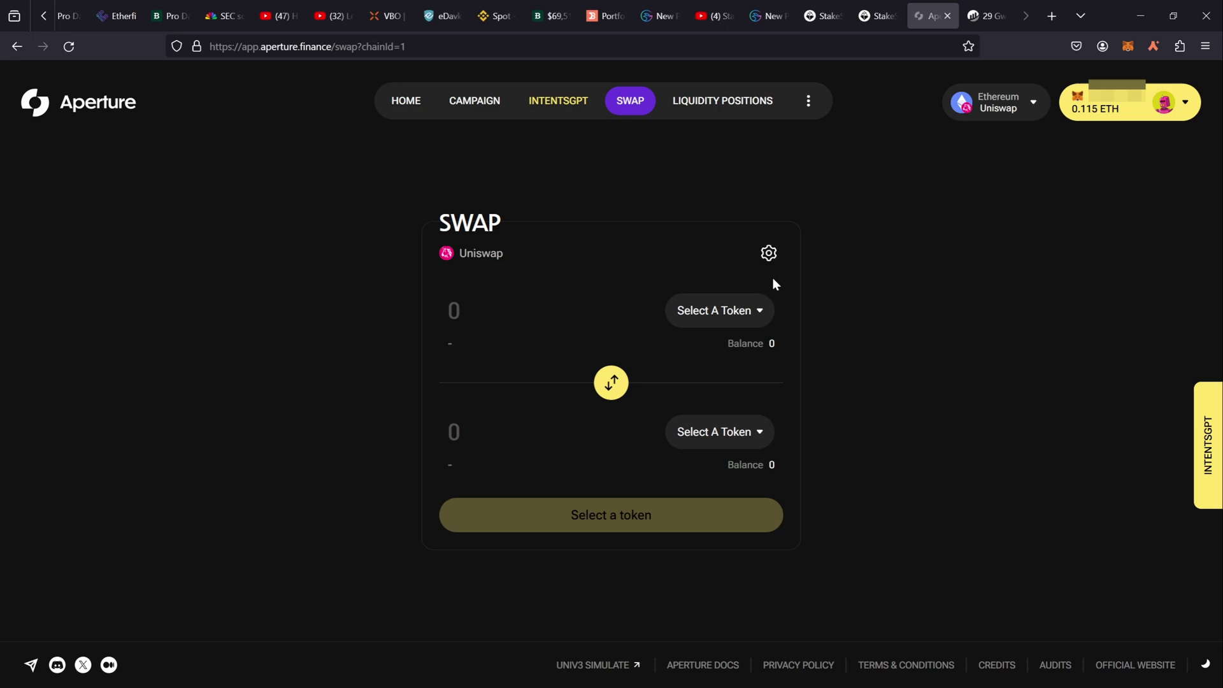
{"action": "left_click", "coordinate": [773, 18]}
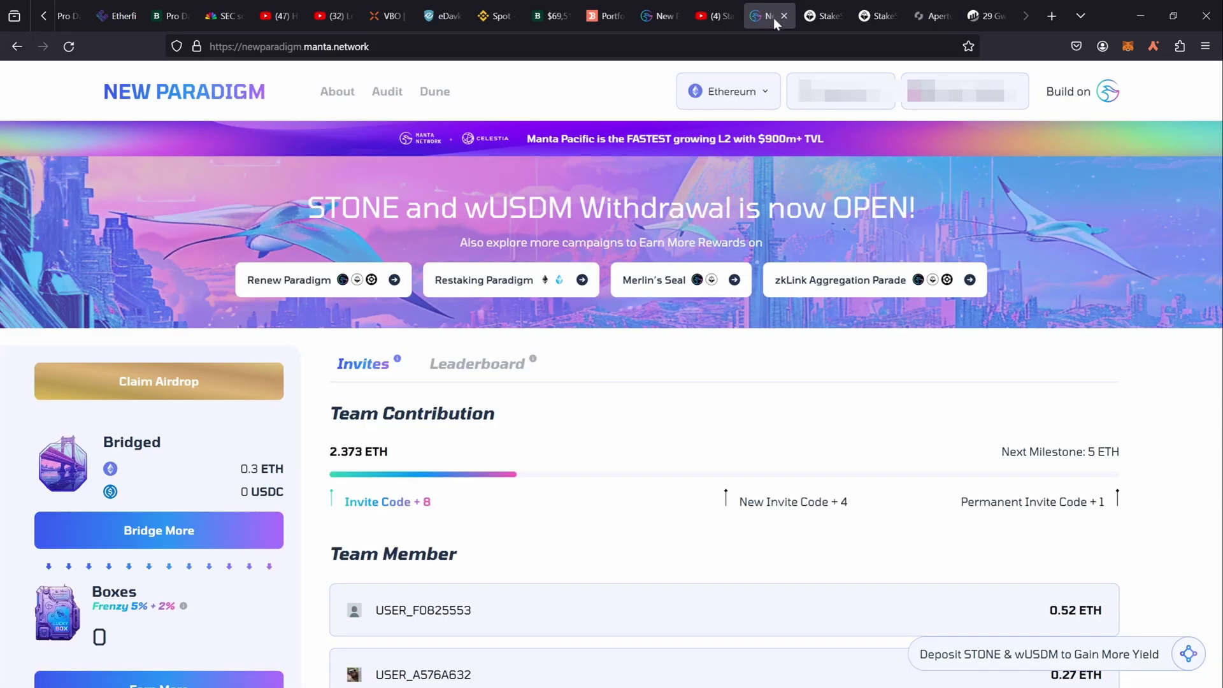